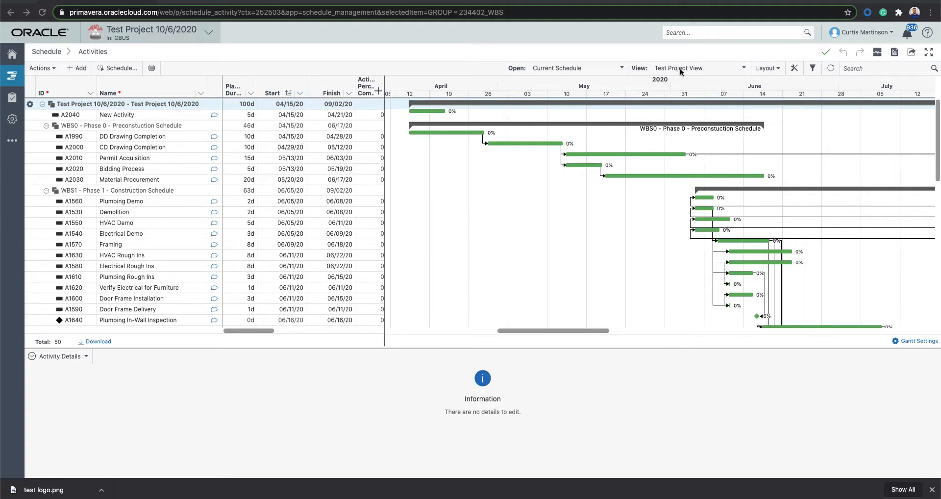
Keep the Test Project View and bring up the schedule's Print Options with its Gantt preview.
click(745, 69)
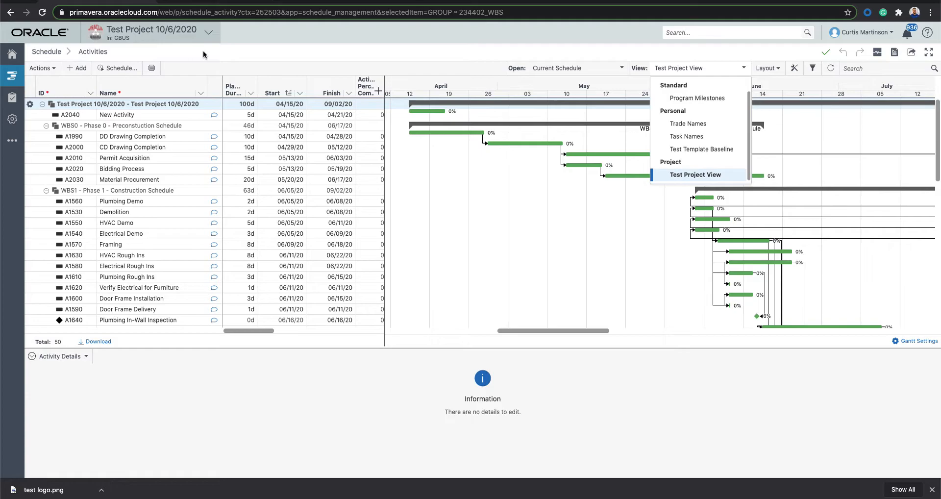
click(687, 182)
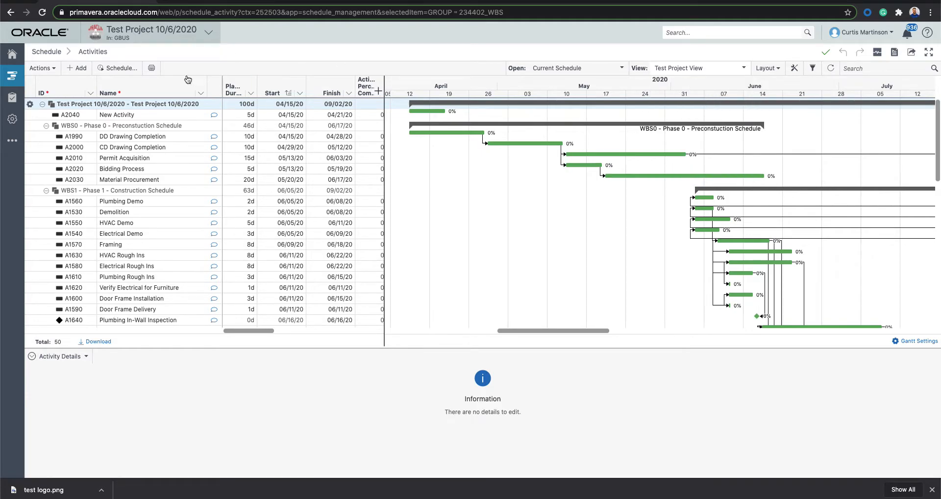
click(152, 69)
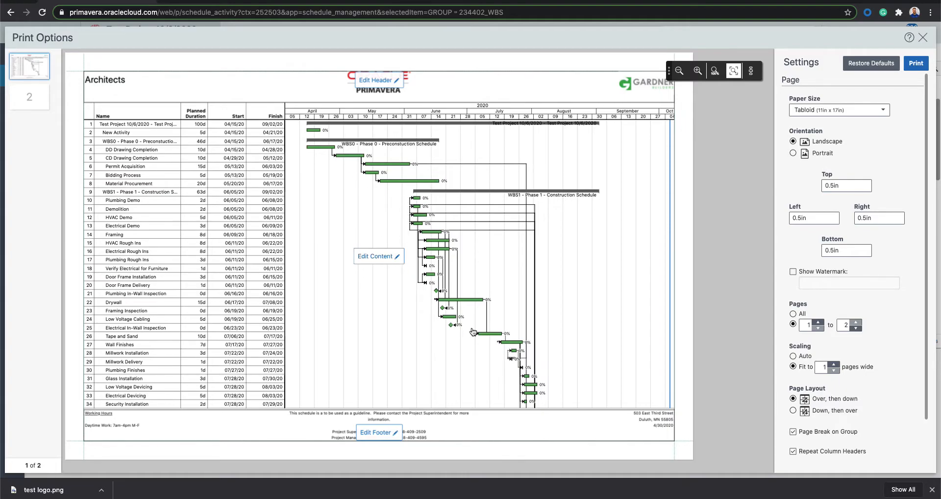
In the Gantt content settings, toggle relationship lines and data date off and back on, then move to column choices.
click(384, 258)
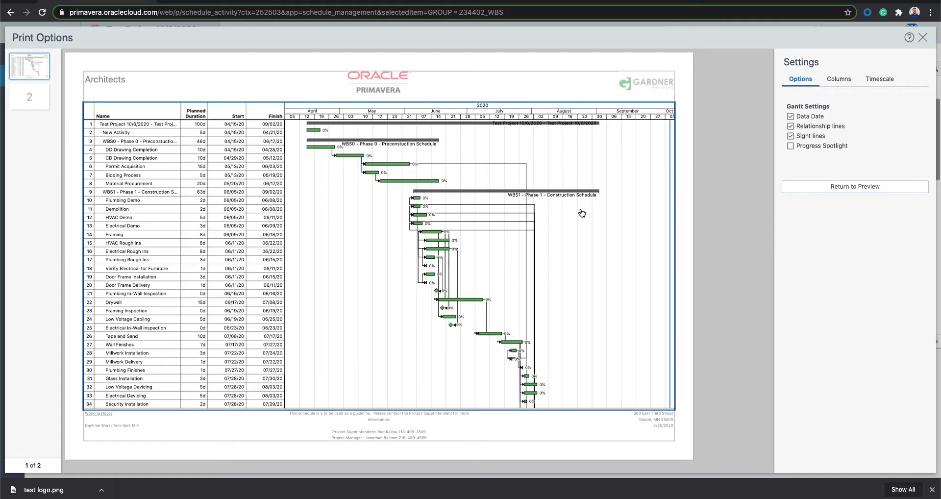
click(791, 126)
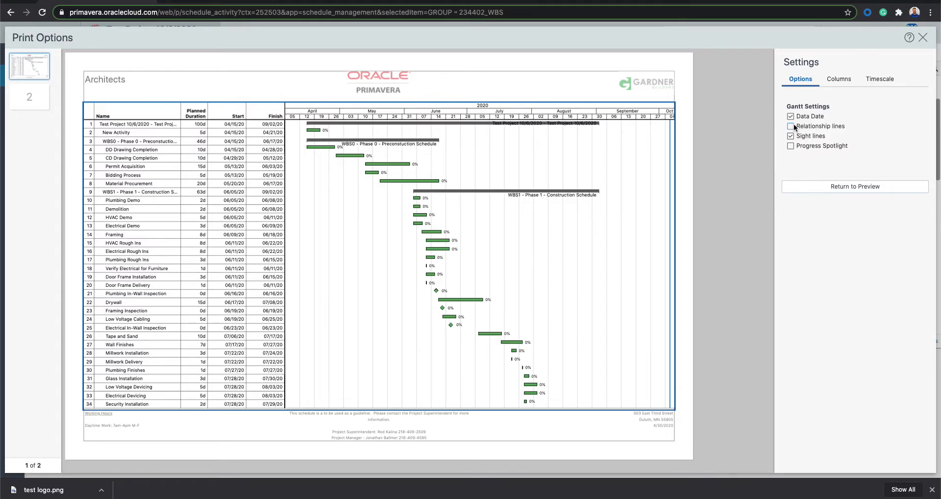
click(791, 126)
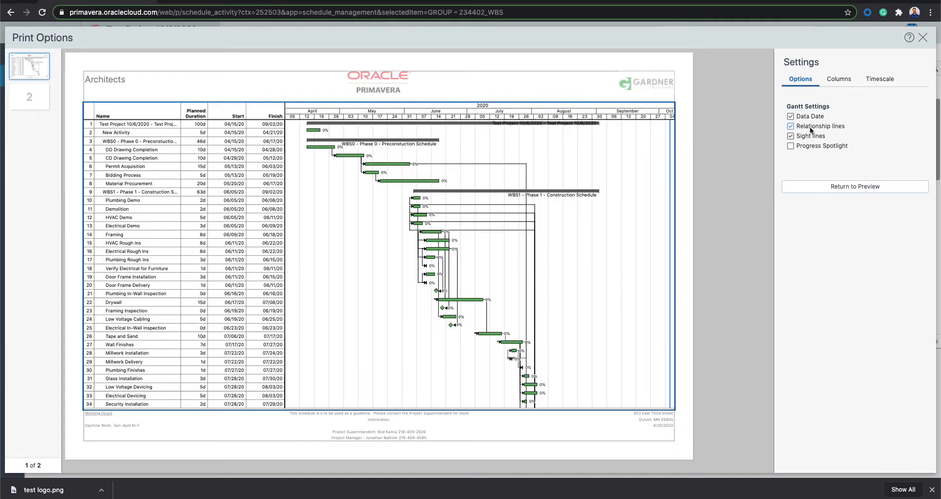
click(791, 127)
click(791, 116)
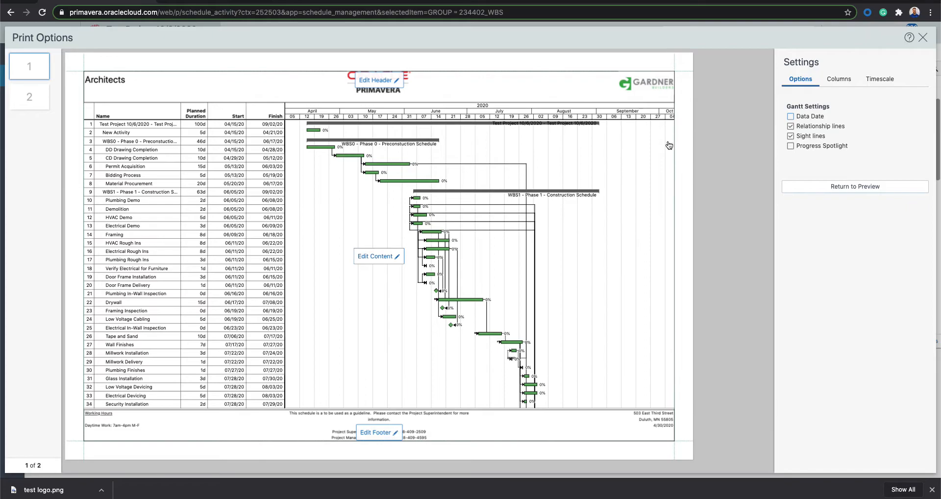
click(792, 116)
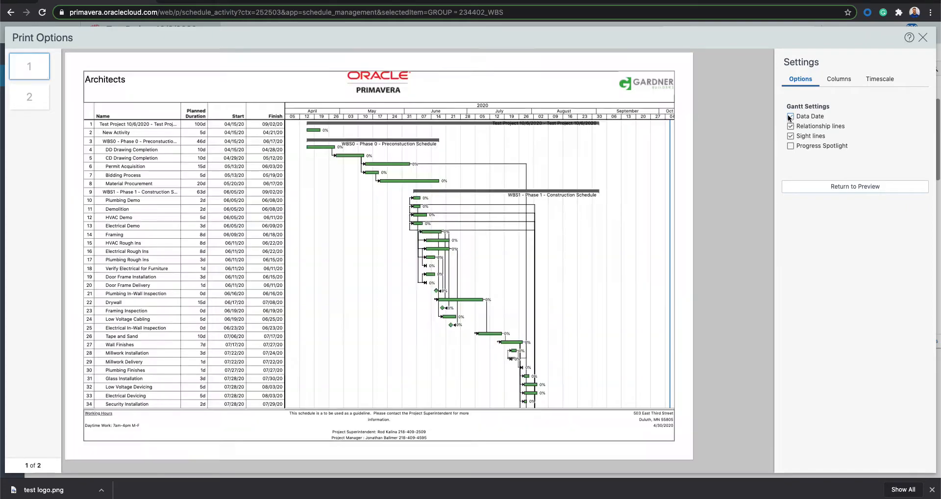
click(839, 79)
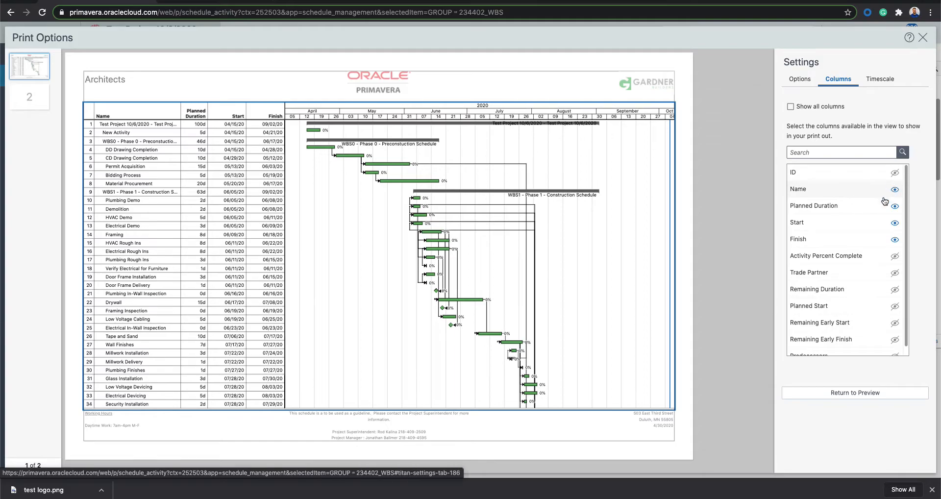
scroll(873, 285, down, 1)
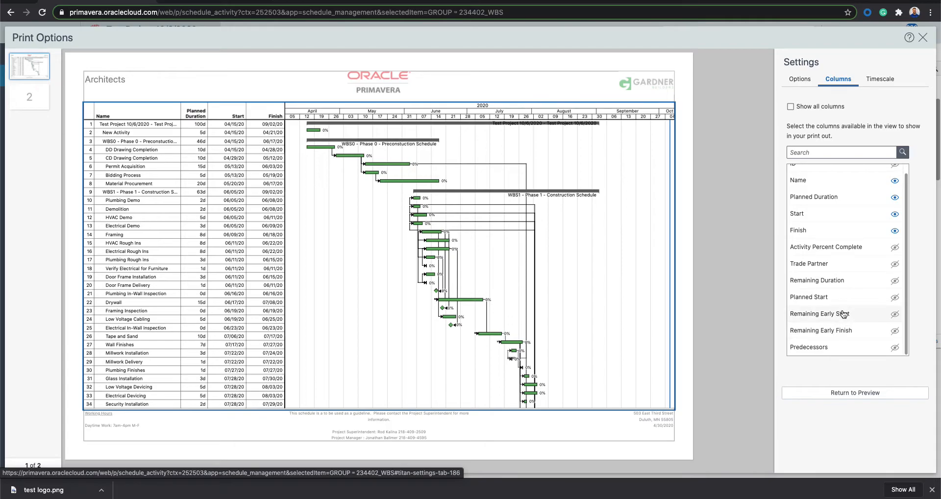
scroll(841, 304, up, 1)
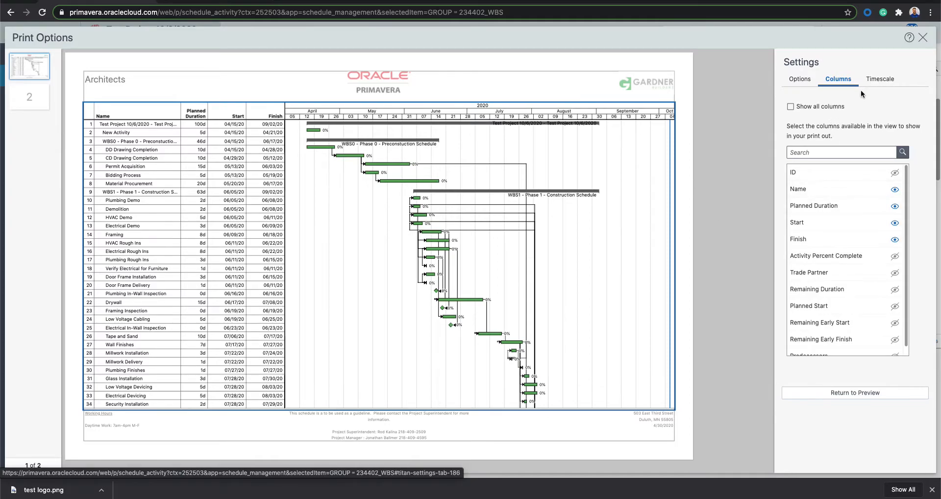
In the timescale settings, try a Week/Day scale, then return the printout to Month/Week.
click(881, 79)
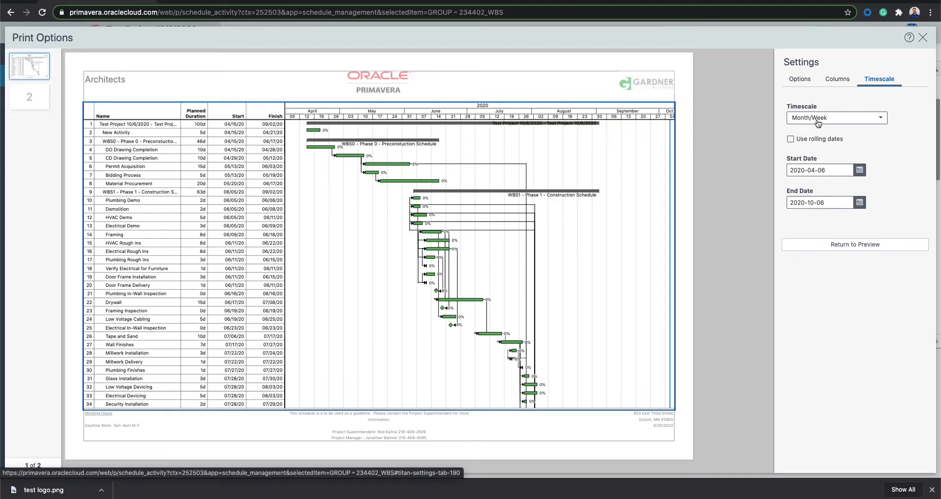
click(875, 119)
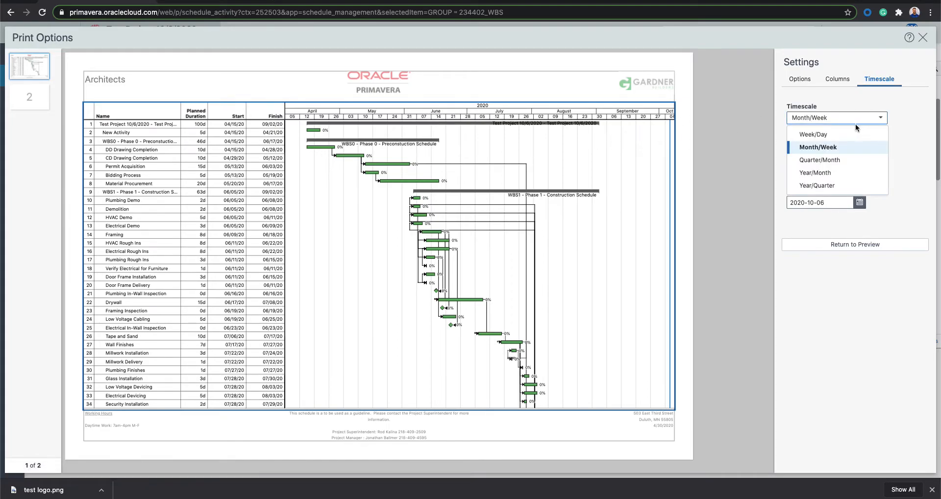
click(814, 135)
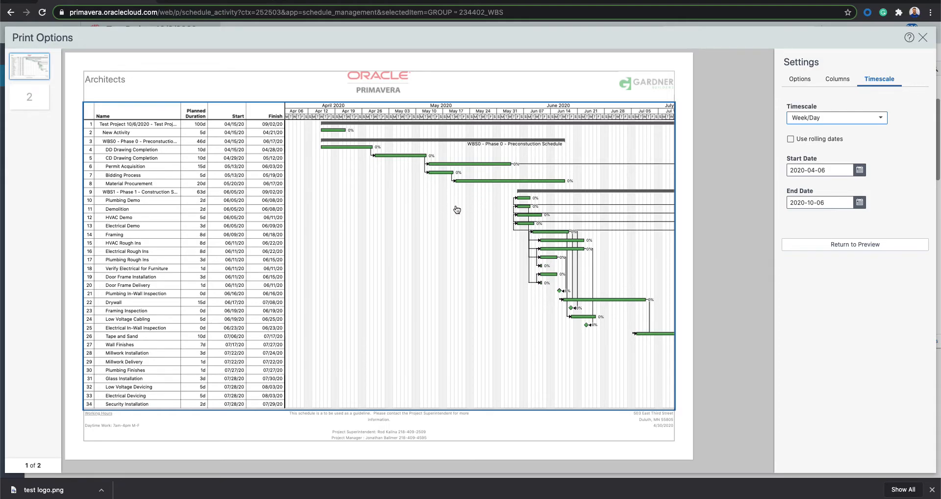
click(825, 120)
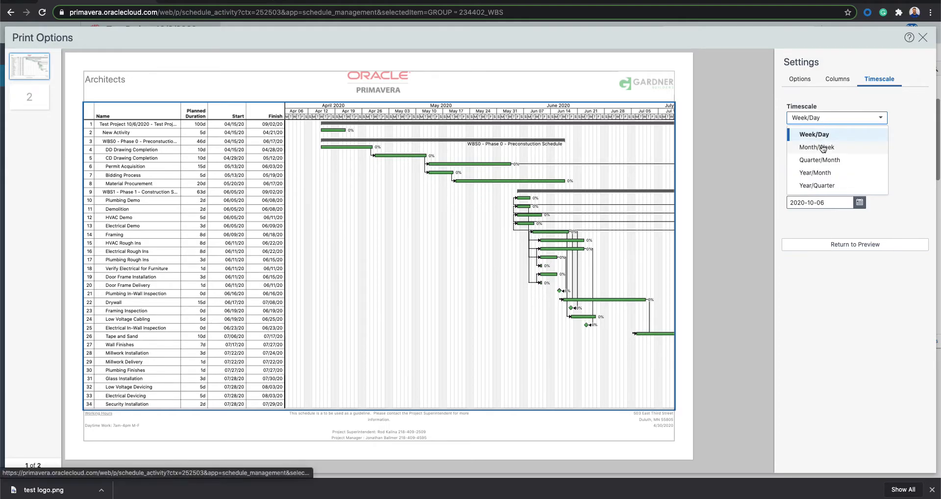
click(822, 144)
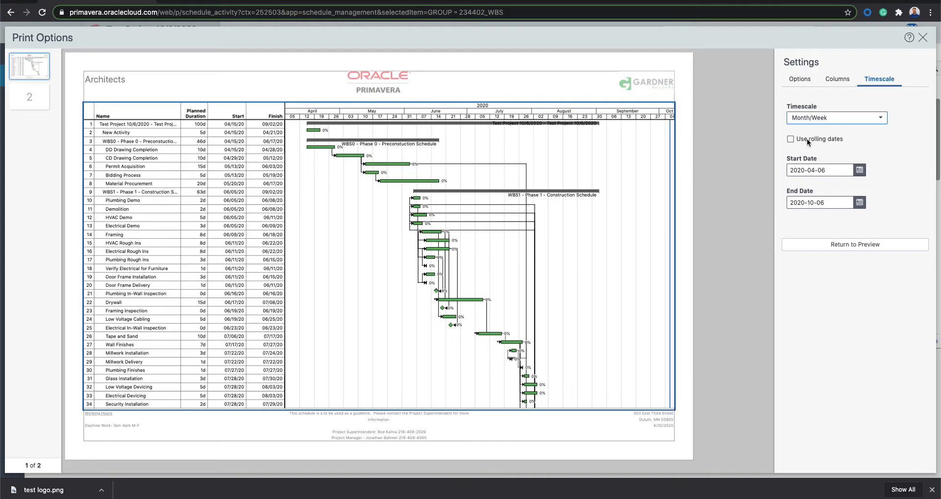
Turn on rolling dates and raise the rolling start offset, measured in weeks.
click(790, 138)
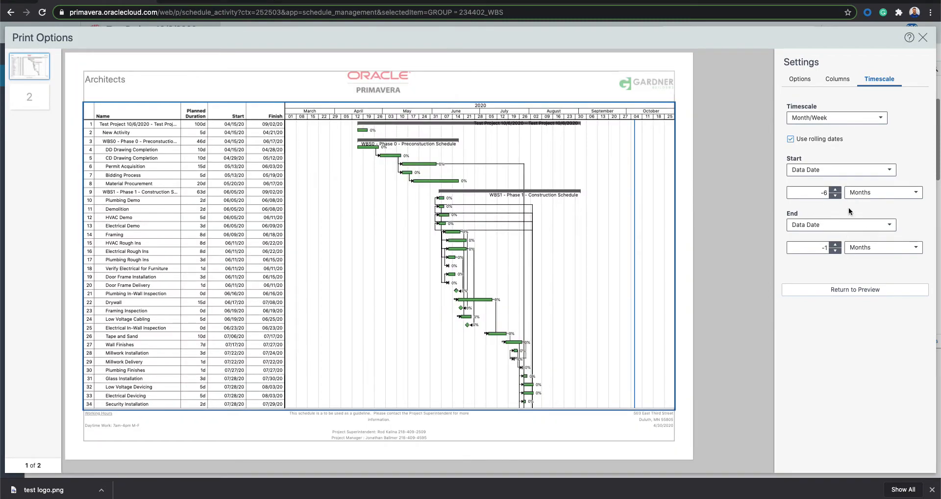
click(835, 190)
click(835, 190)
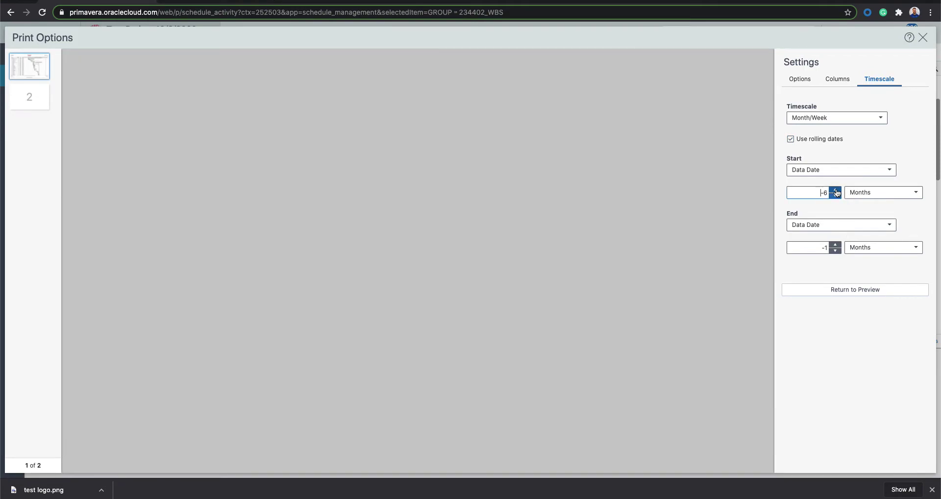
click(878, 193)
click(872, 218)
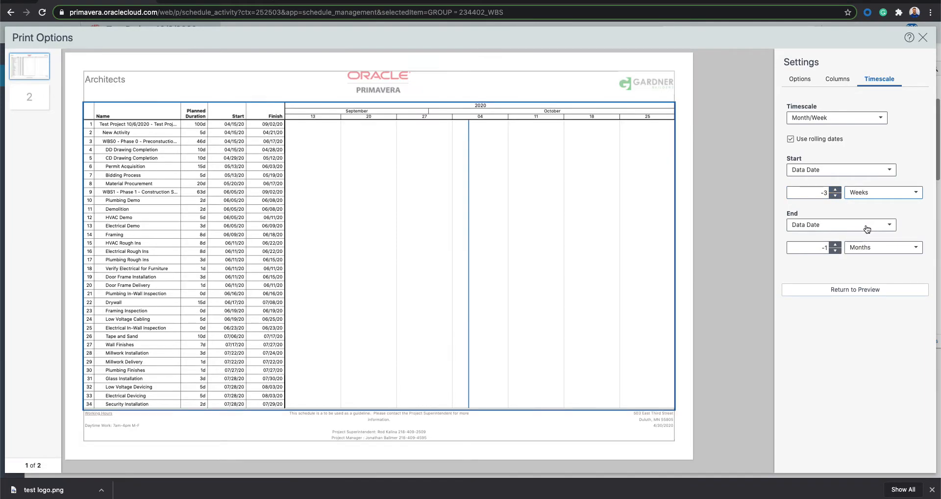
Return to the Gantt timescale settings and switch back to fixed dates, 2020-09-15 to 2020-10-31.
click(404, 232)
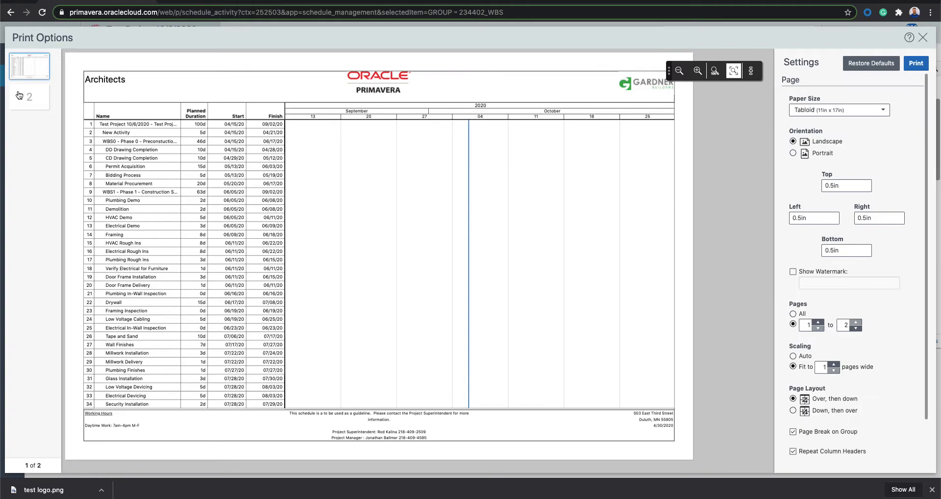
click(389, 260)
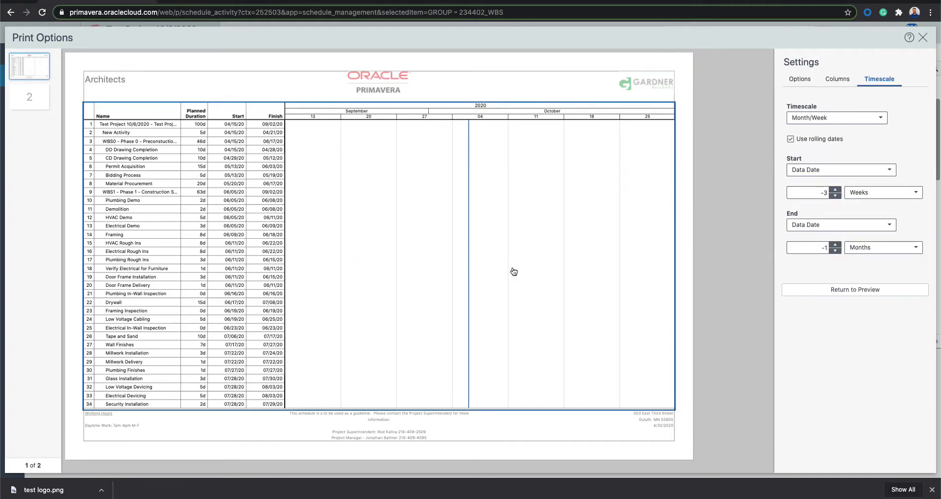
click(791, 138)
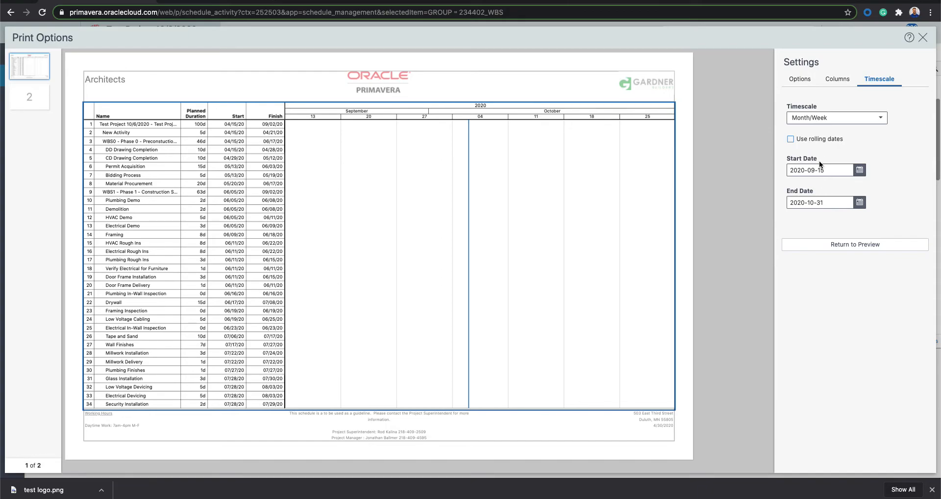
Set the timescale start date to April 13, 2020 via the calendar.
click(860, 170)
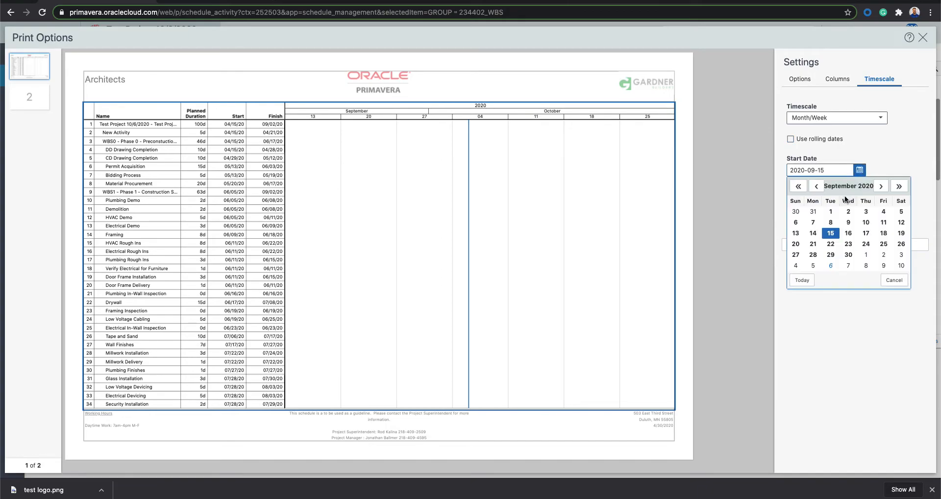
click(816, 186)
click(816, 186)
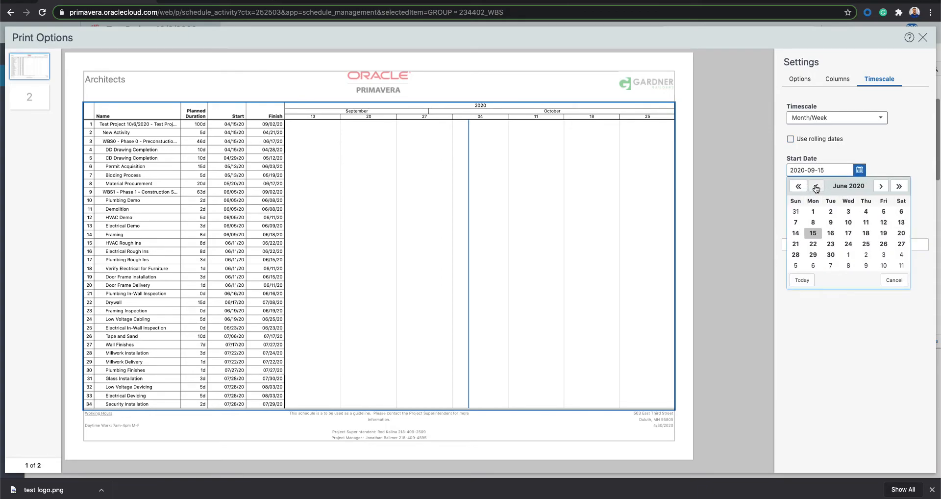
click(817, 187)
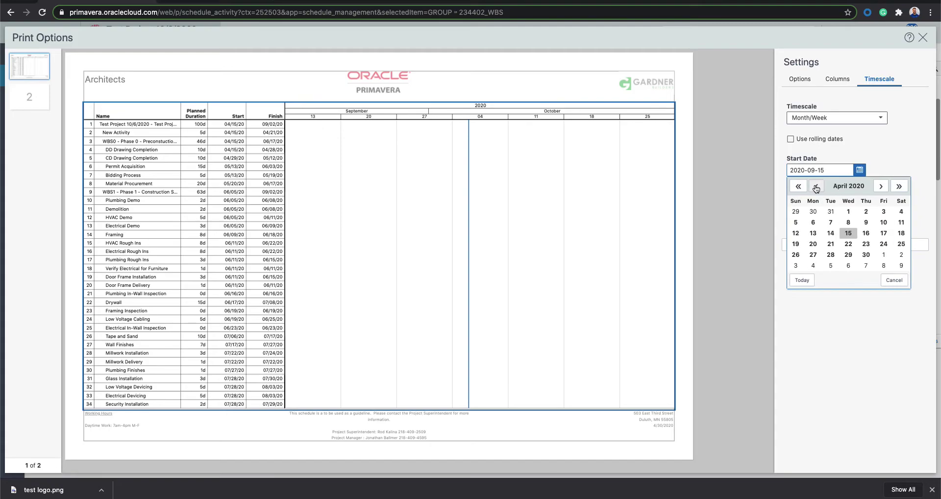
click(882, 186)
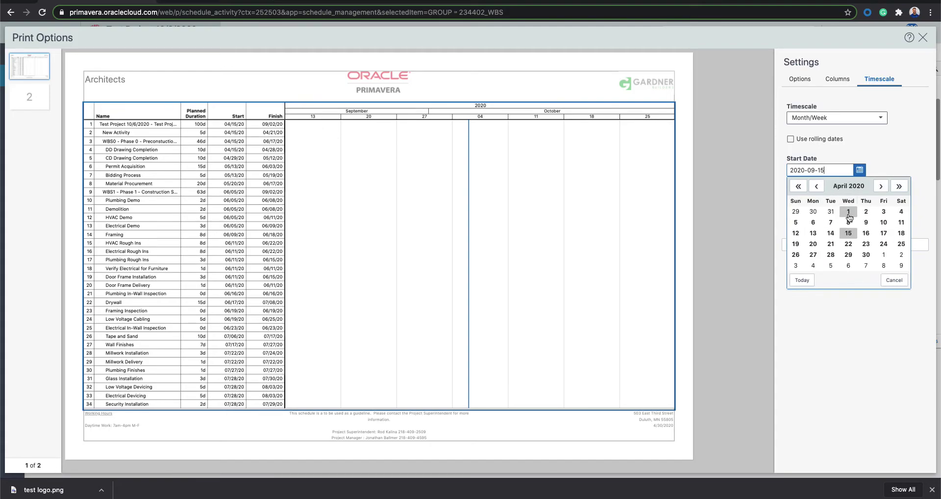
click(813, 233)
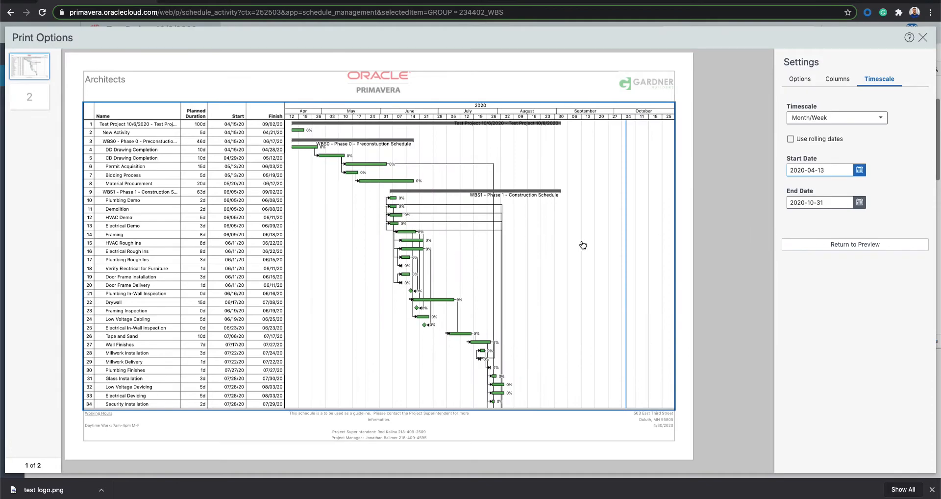
Return to the page preview with the April–October Gantt range.
click(849, 247)
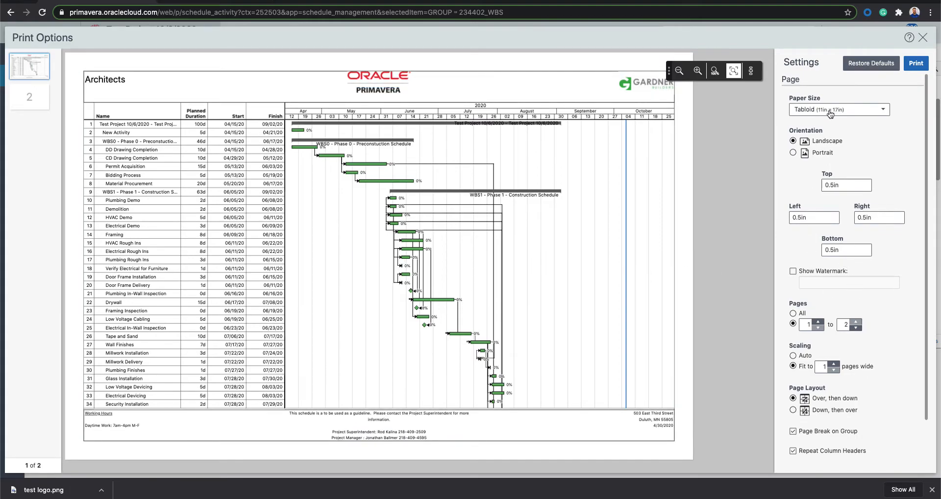
scroll(856, 258, down, 2)
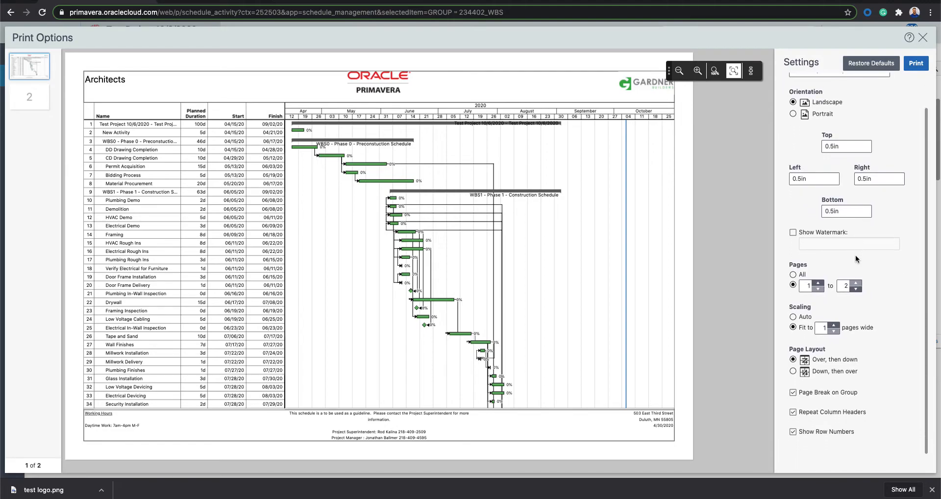
scroll(856, 258, up, 2)
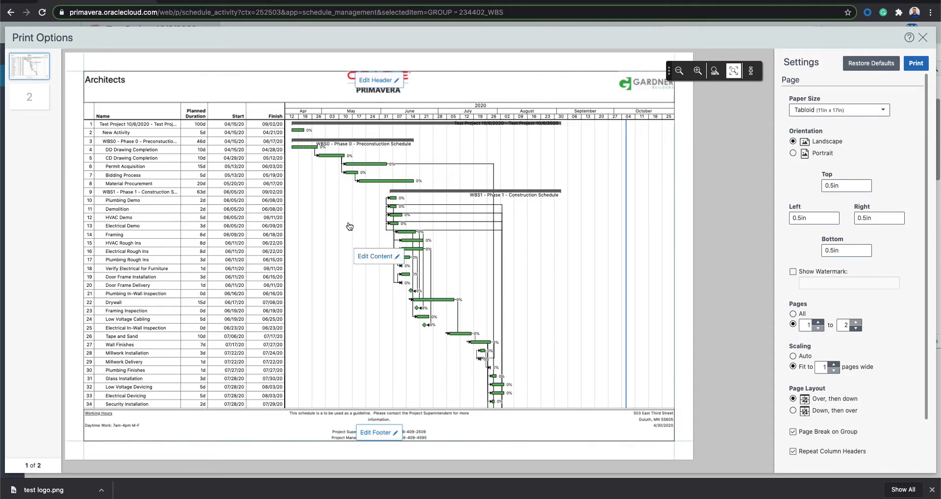
Send the schedule to Chrome's print dialog, set it to Color and reveal more settings.
click(917, 63)
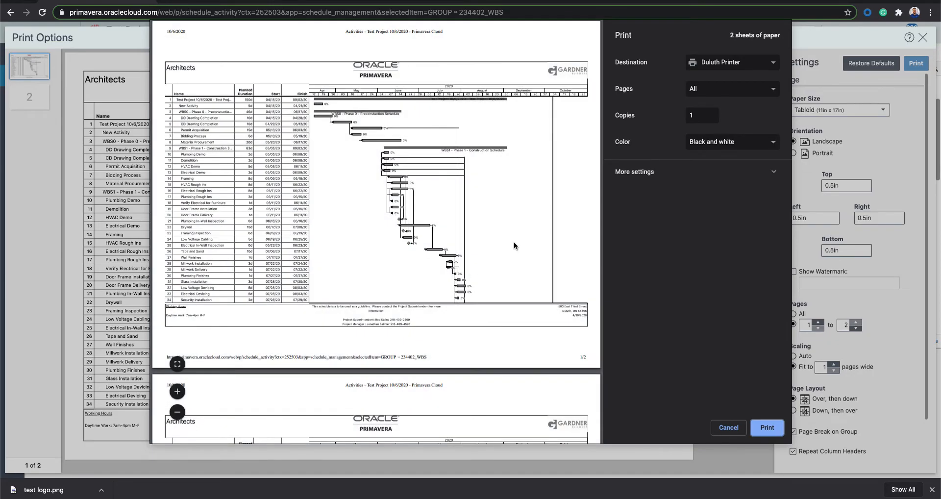
mouse_move(373, 114)
click(776, 140)
click(728, 151)
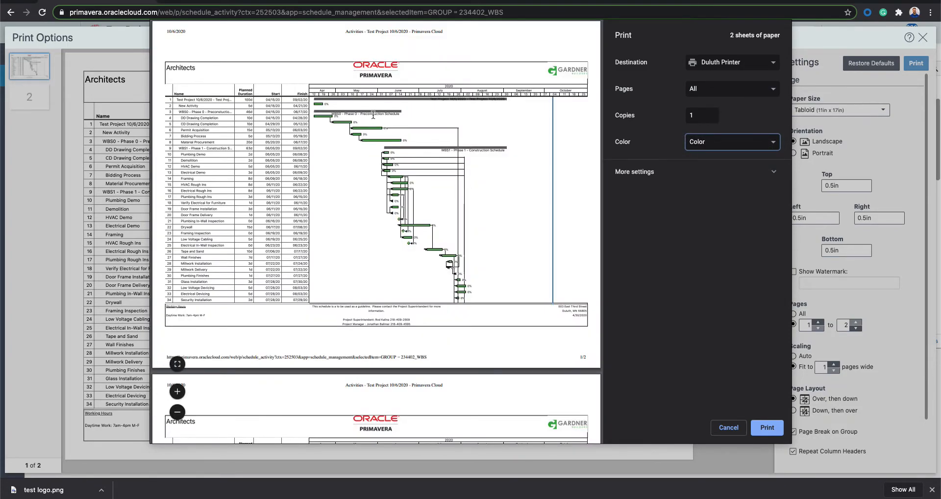
click(696, 175)
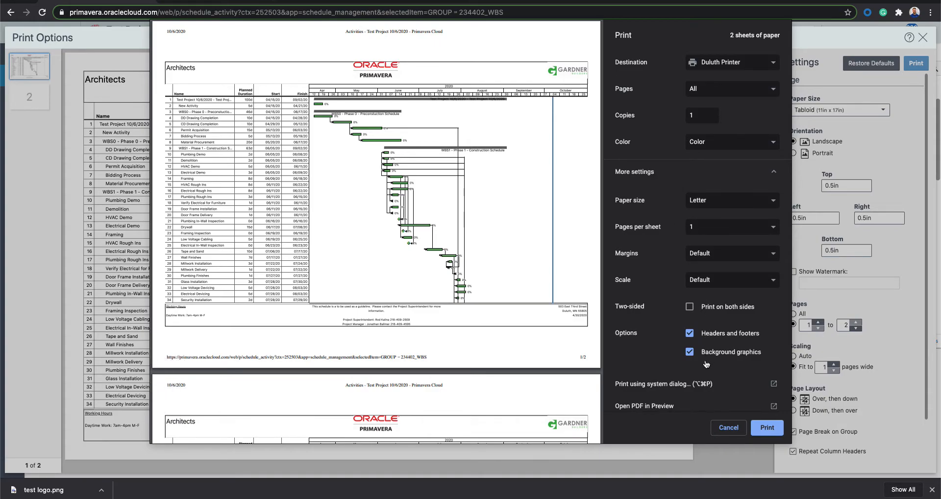
Turn off browser headers and footers, keep background graphics on, and list print destinations.
click(689, 333)
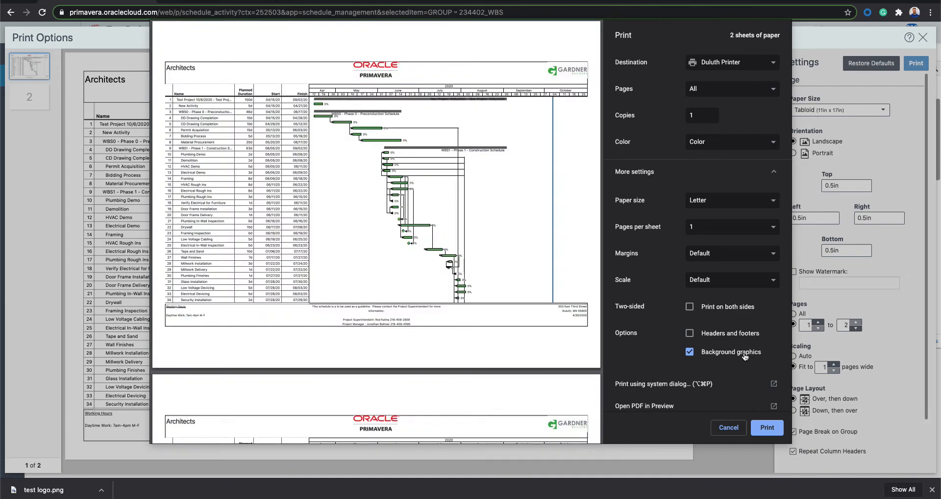
click(690, 352)
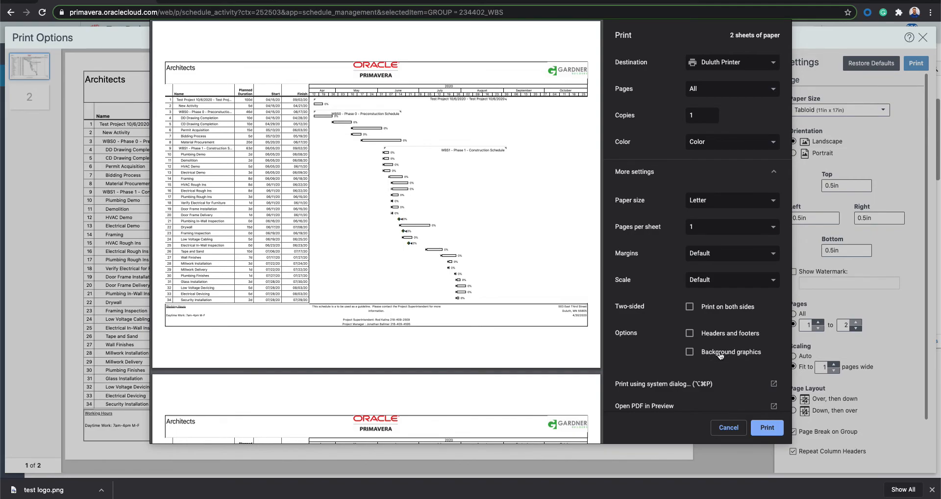
click(690, 352)
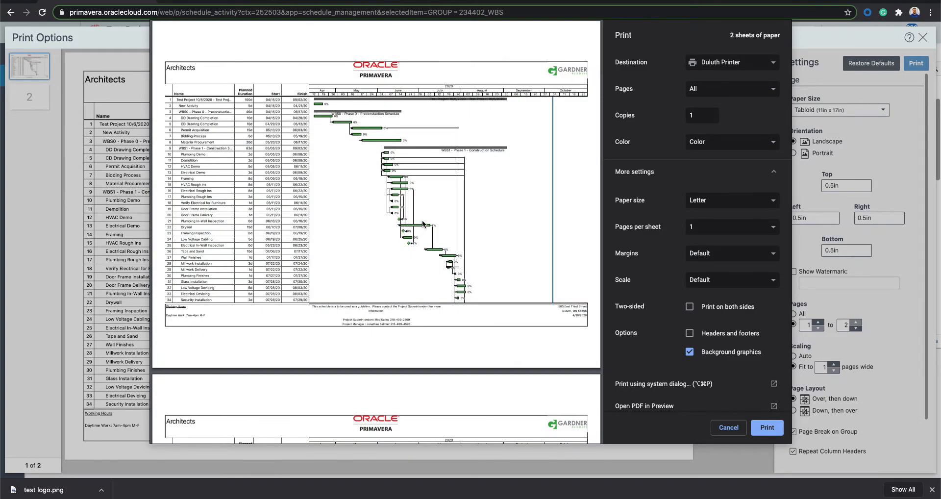
click(746, 65)
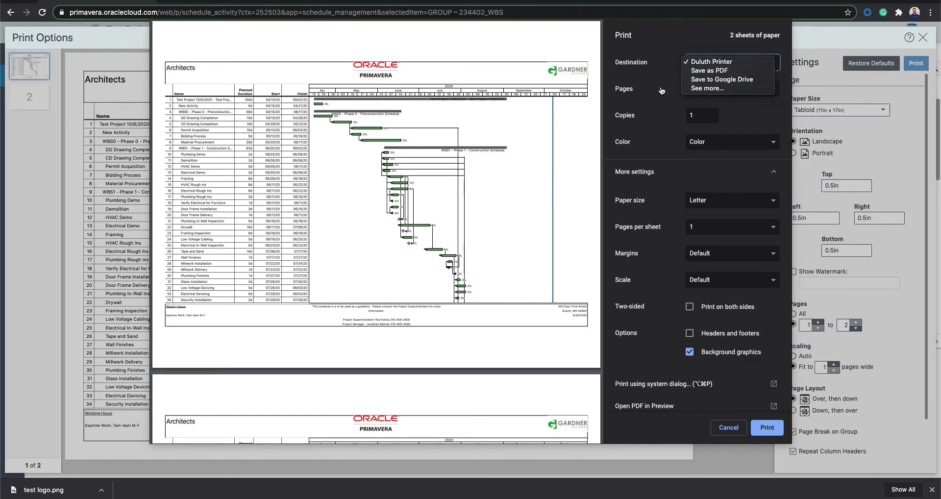
Choose Save as PDF, save, then close the dialogs back to the Test Project schedule.
click(713, 72)
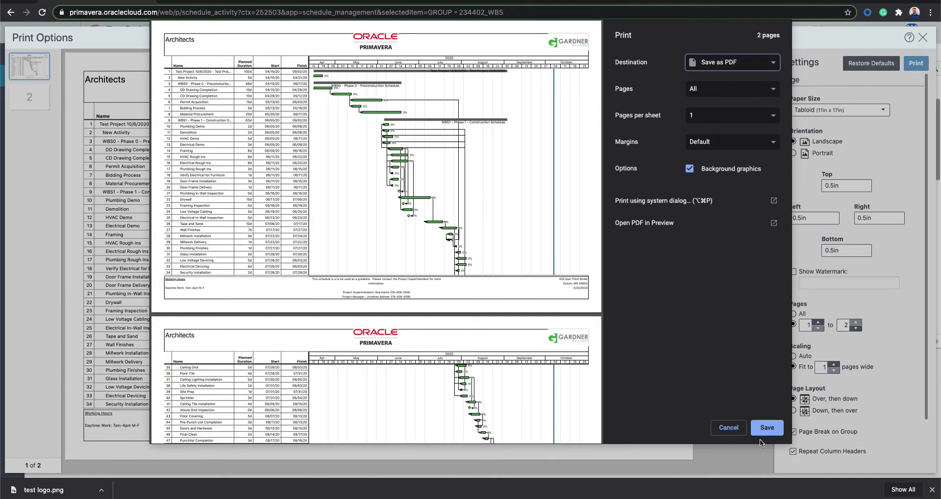
click(767, 428)
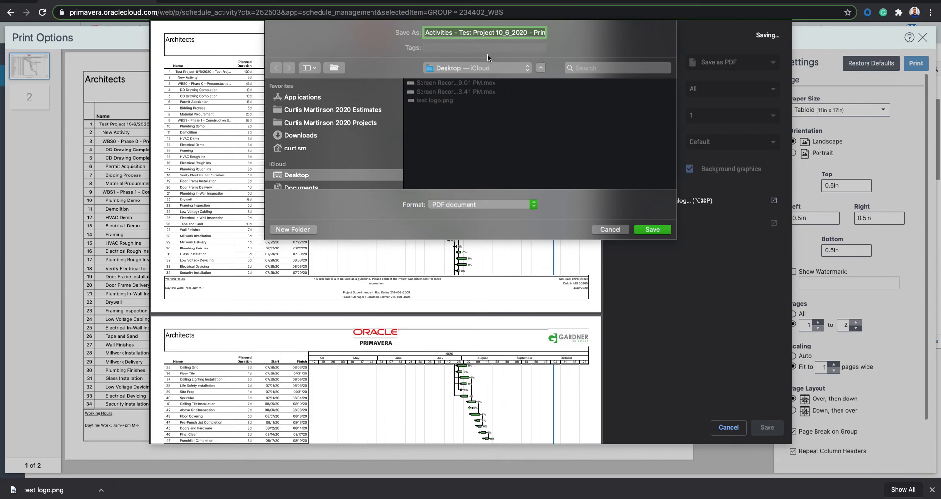
click(610, 229)
click(729, 427)
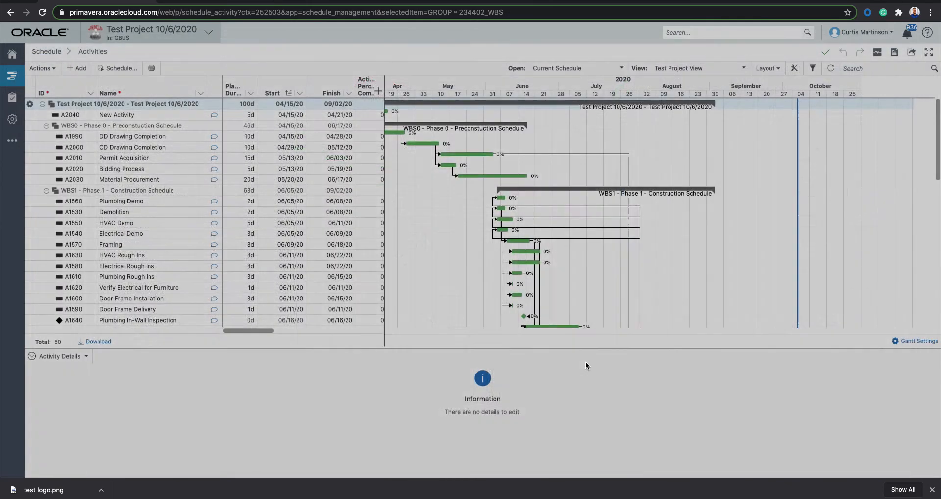